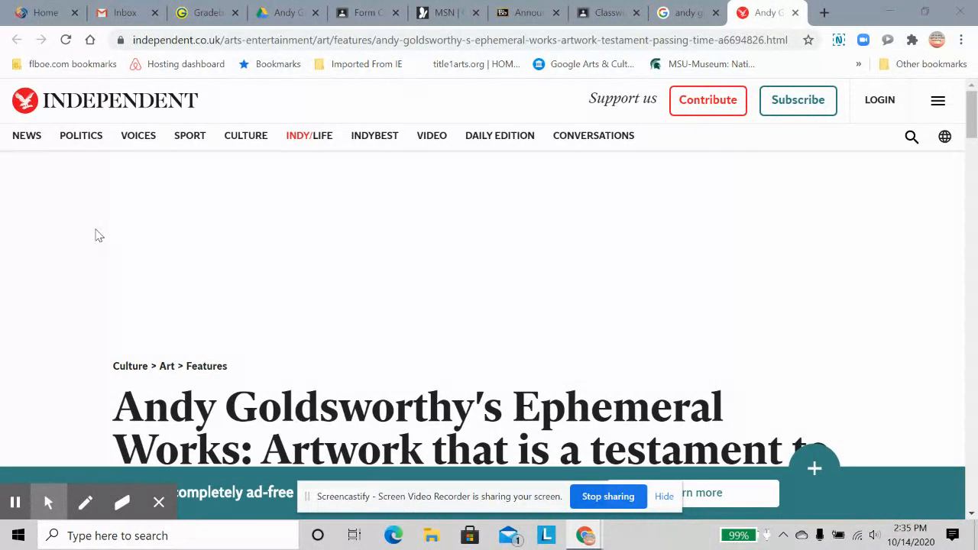
Create a new Google Drawings file in the Drive folder "Andy Goldsworthy and Land Art (2)".
mouse_move(142, 153)
left_click(351, 14)
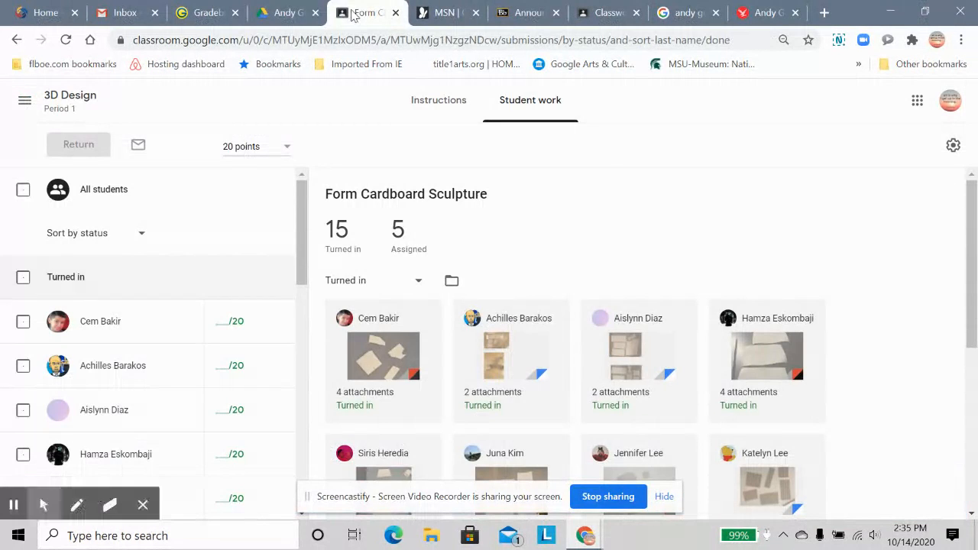
left_click(310, 13)
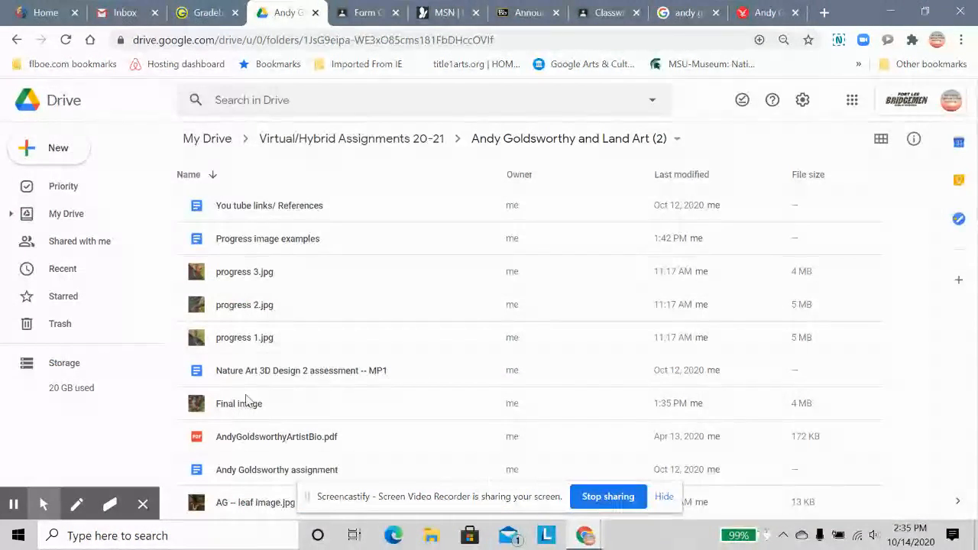
left_click(662, 499)
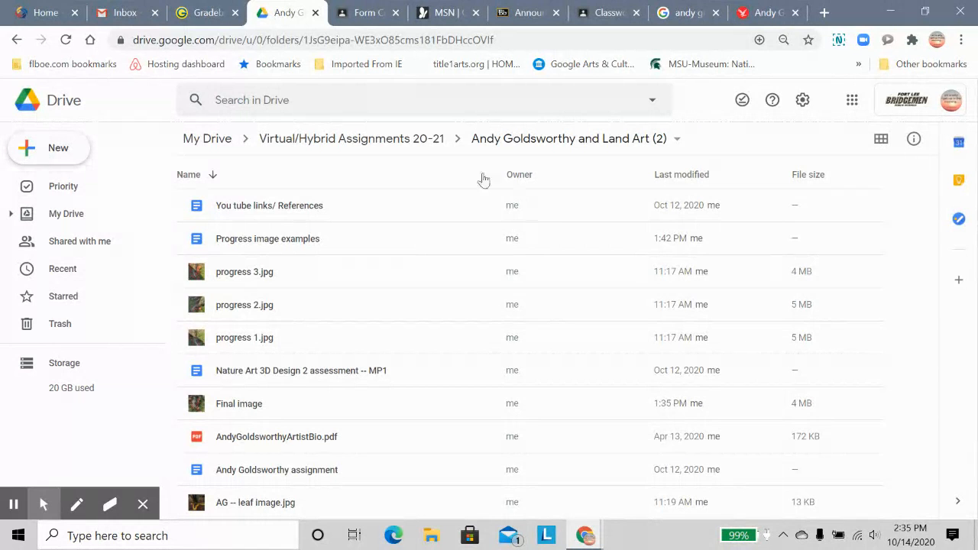
left_click(55, 150)
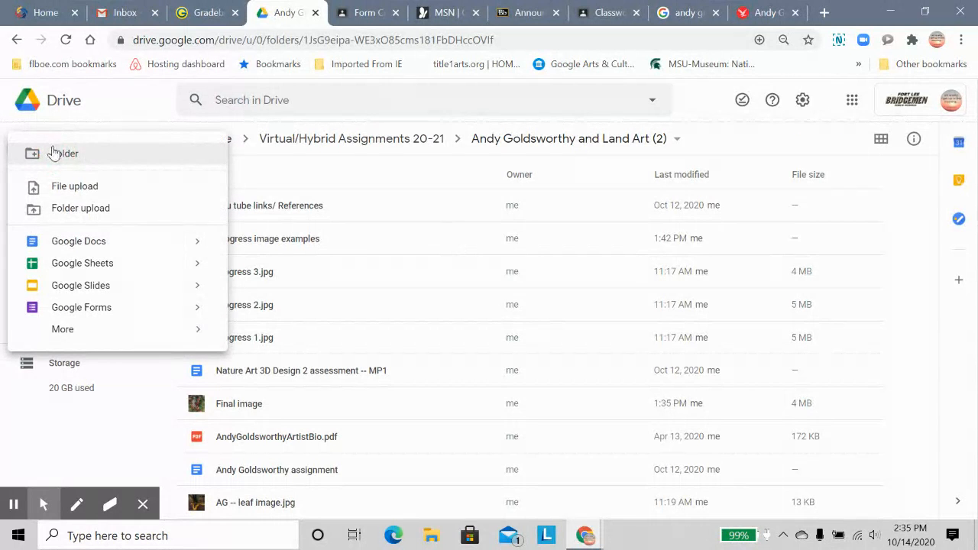
mouse_move(67, 334)
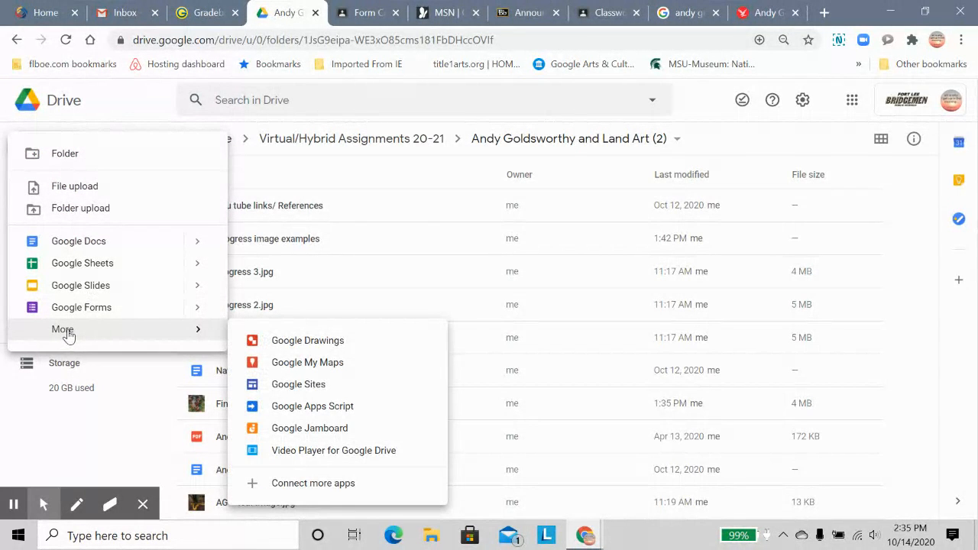
left_click(309, 343)
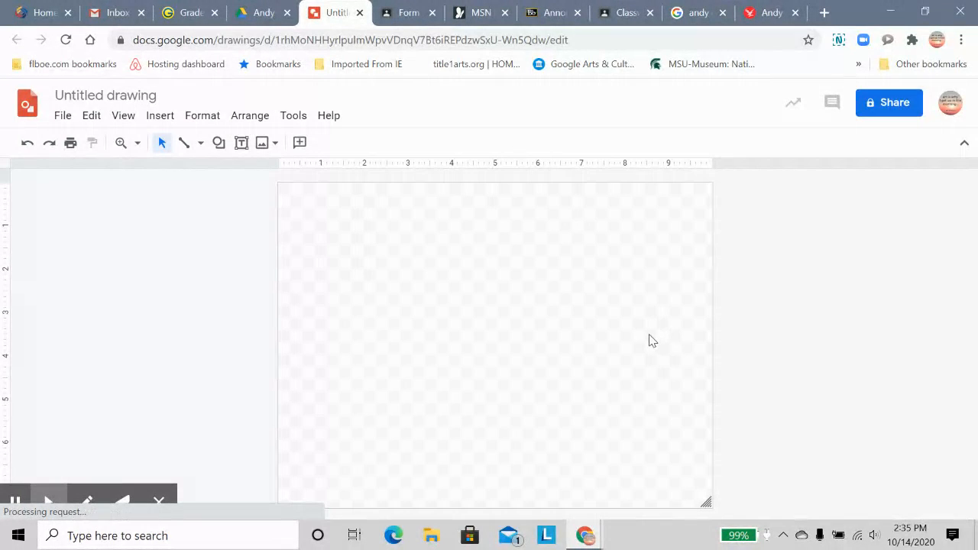
Dismiss the mail notification covering part of the blank drawing.
left_click(552, 301)
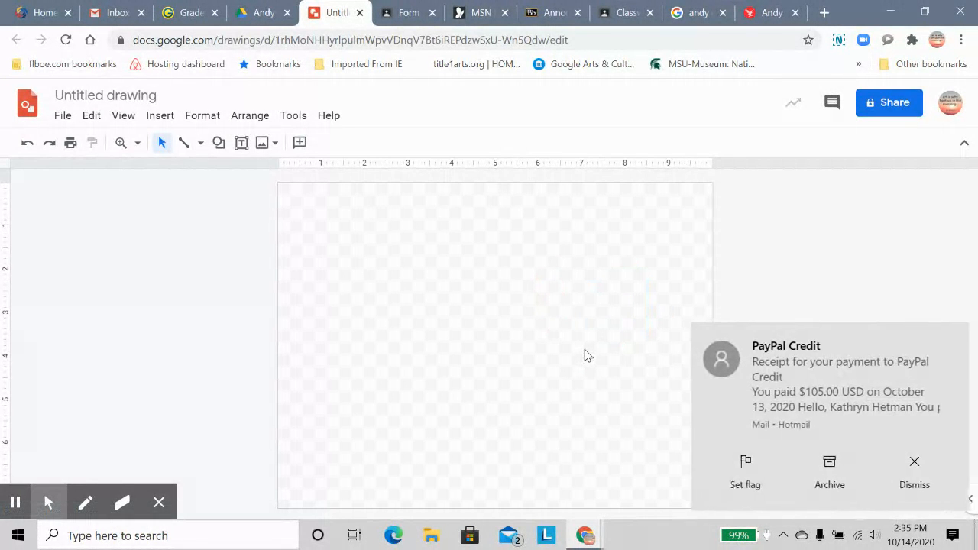
left_click(895, 462)
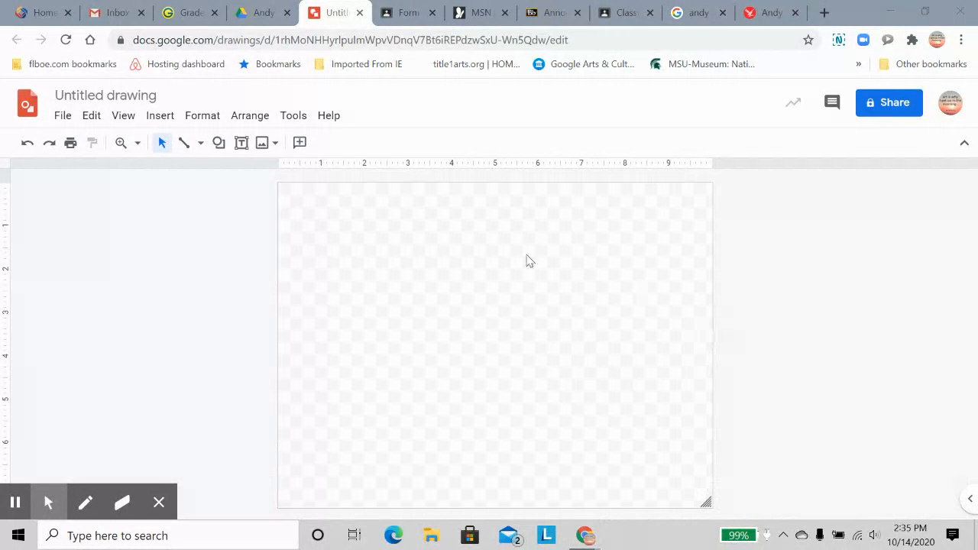
left_click(353, 268)
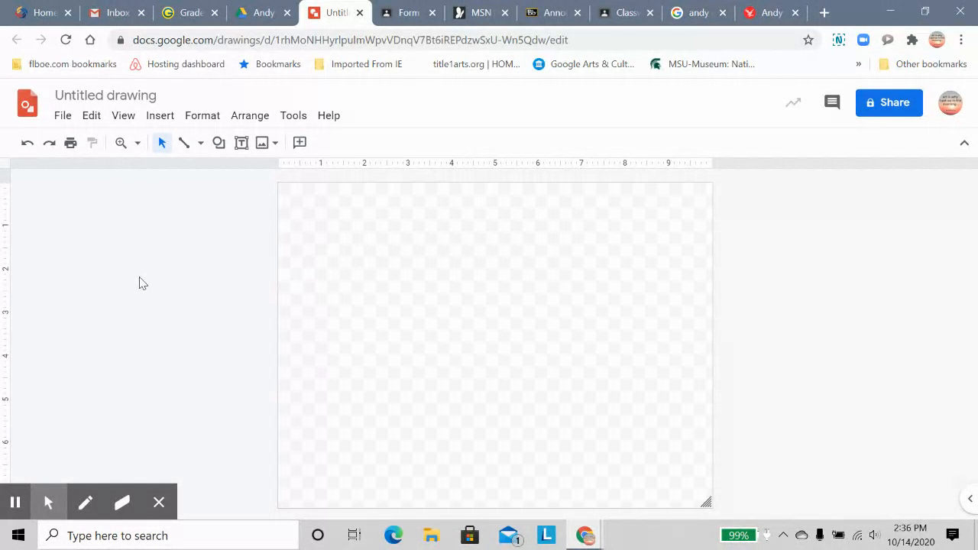
Rename the untitled drawing as "Land Art -- final image".
left_click(142, 95)
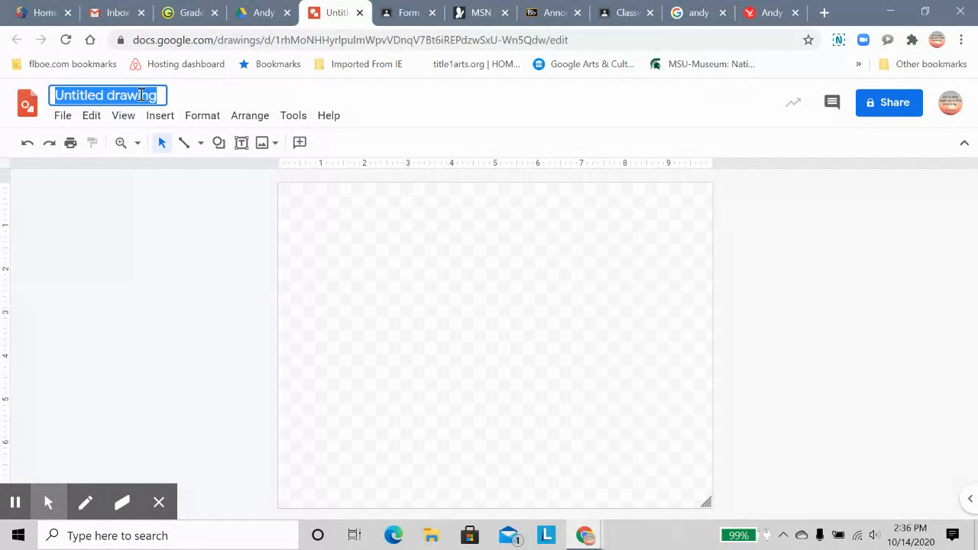
type("Land Ar")
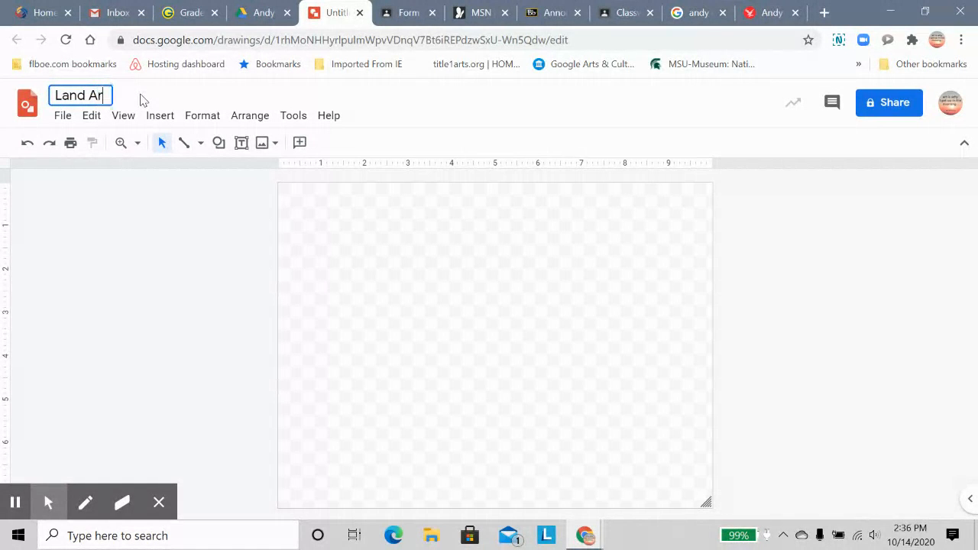
type("t -- final image")
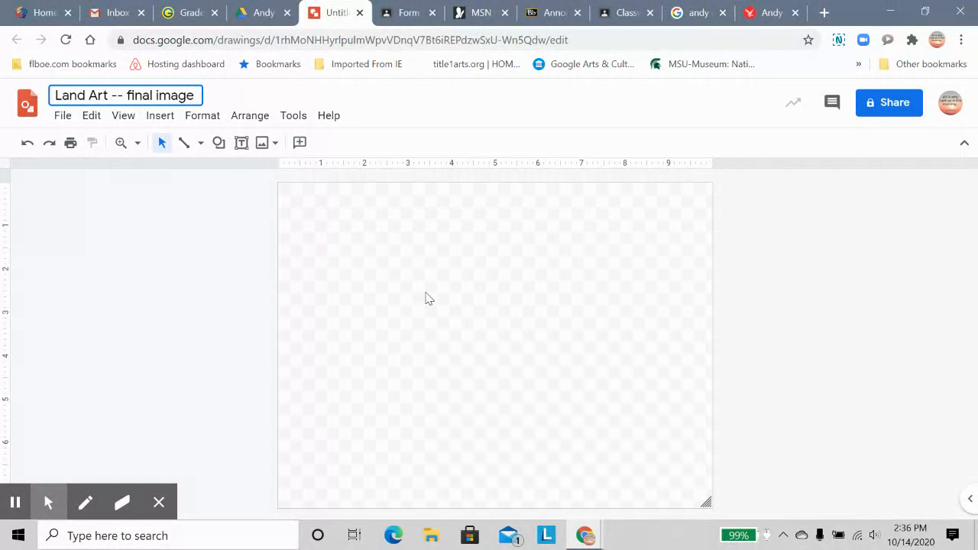
left_click(236, 90)
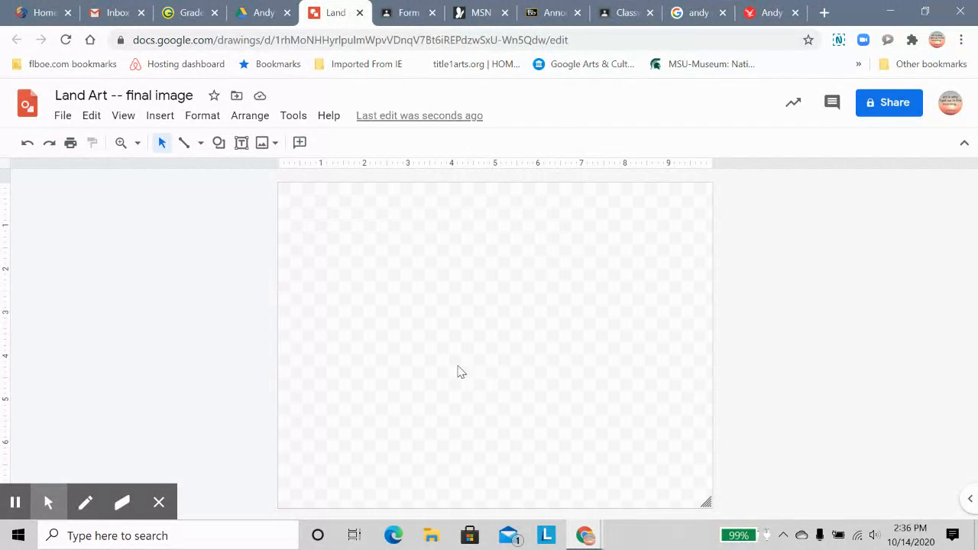
Give the canvas a solid dark red background and widen the canvas to about 10.6 inches.
right_click(372, 340)
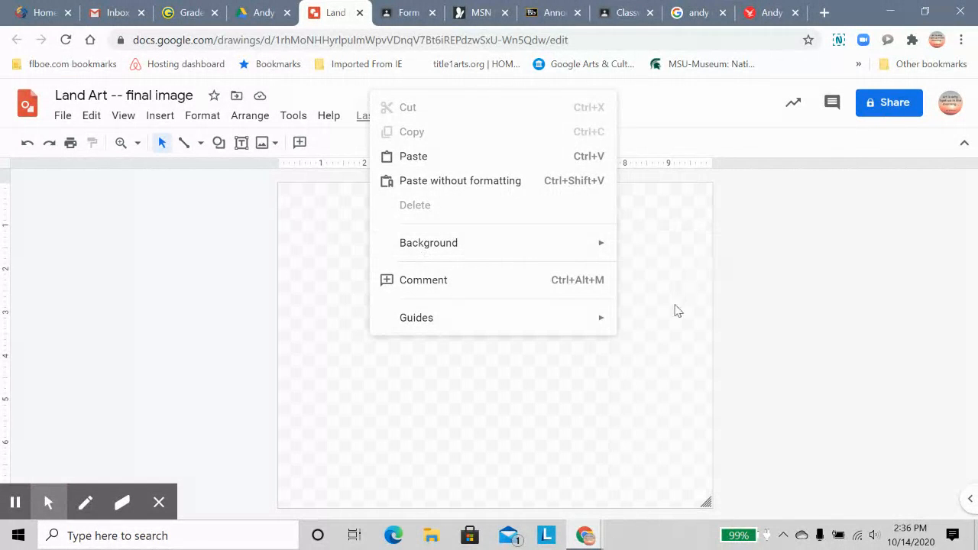
mouse_move(611, 248)
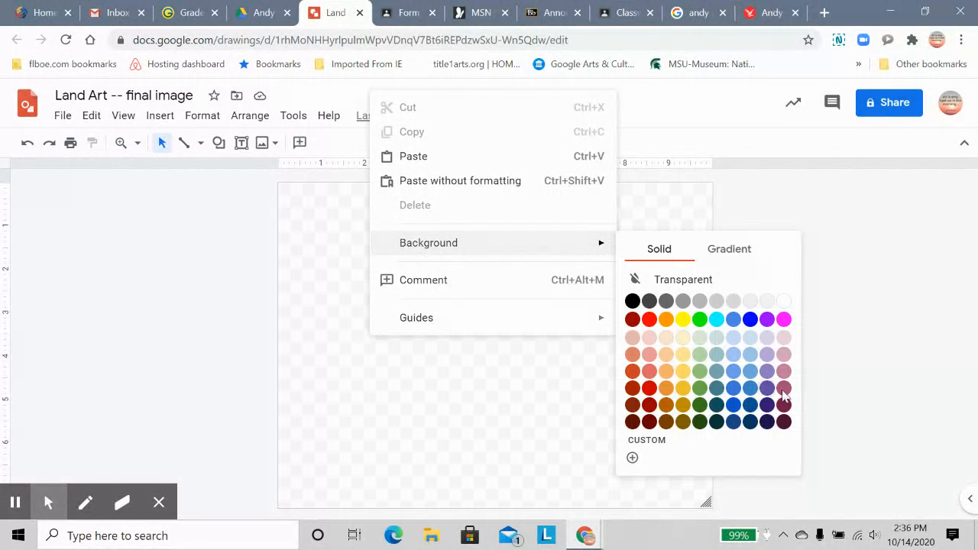
left_click(649, 425)
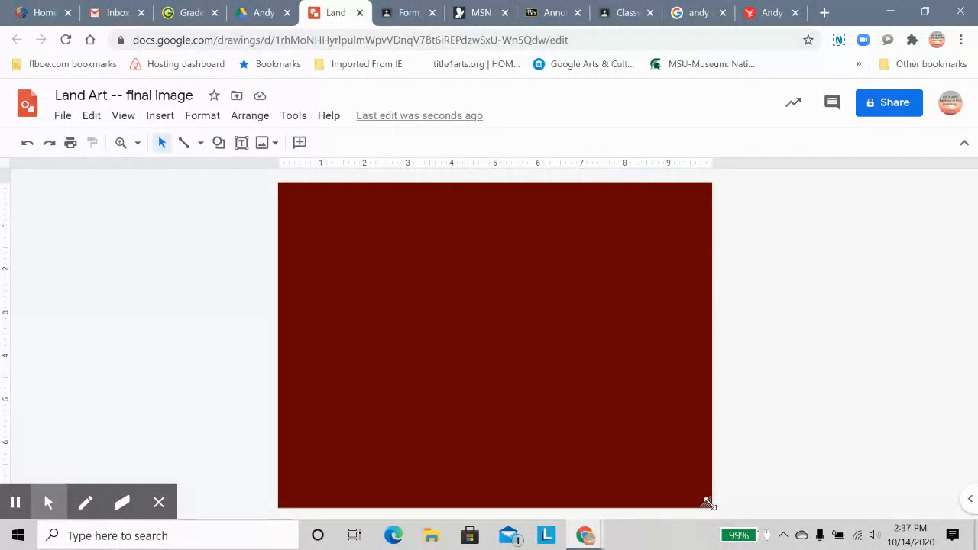
left_click_drag(707, 502, 822, 512)
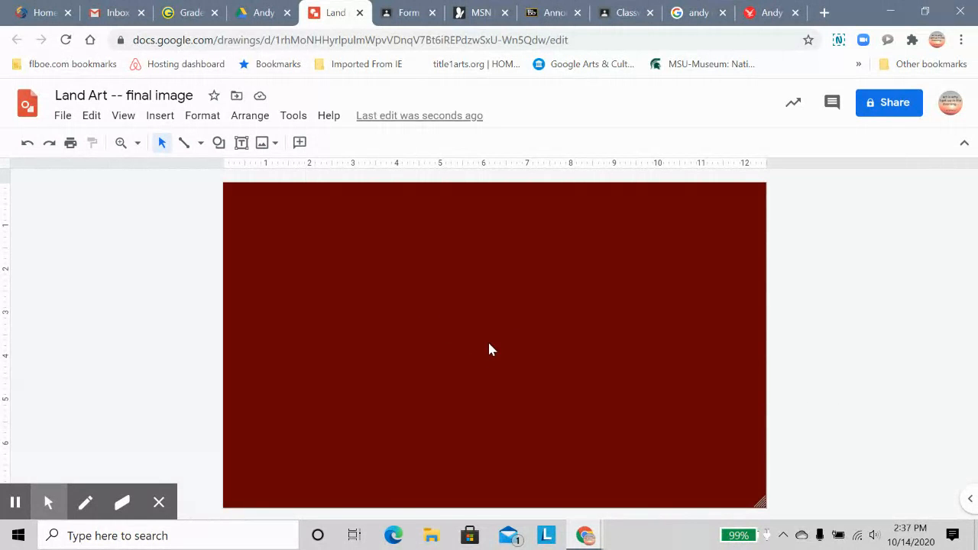
left_click_drag(761, 503, 684, 505)
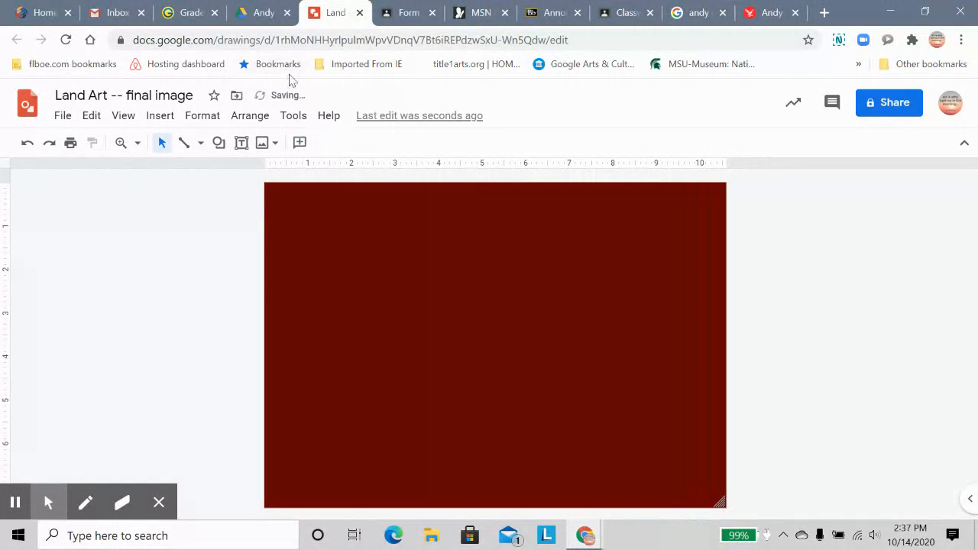
Insert the recent Google Drive picture of the tree trunk with glowing yellow roots into the drawing.
left_click(160, 116)
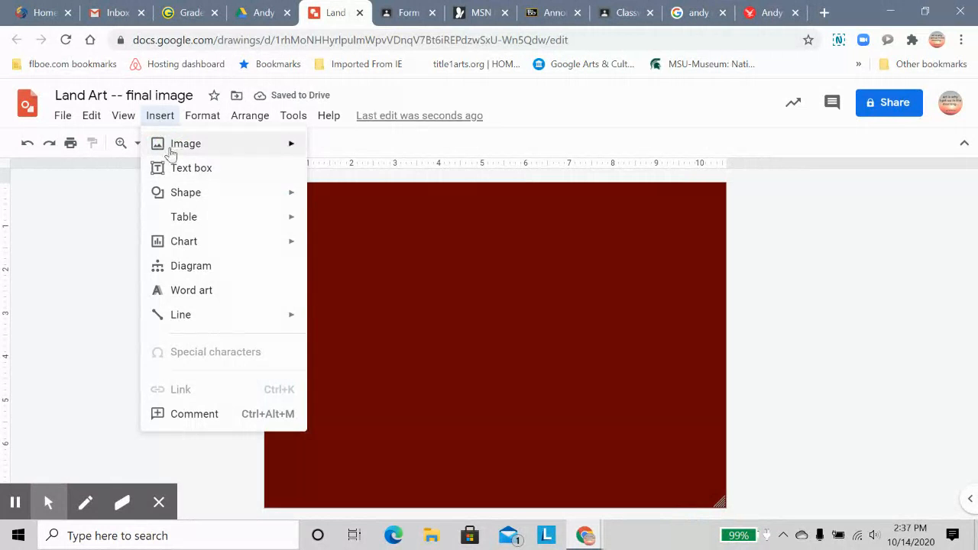
mouse_move(170, 151)
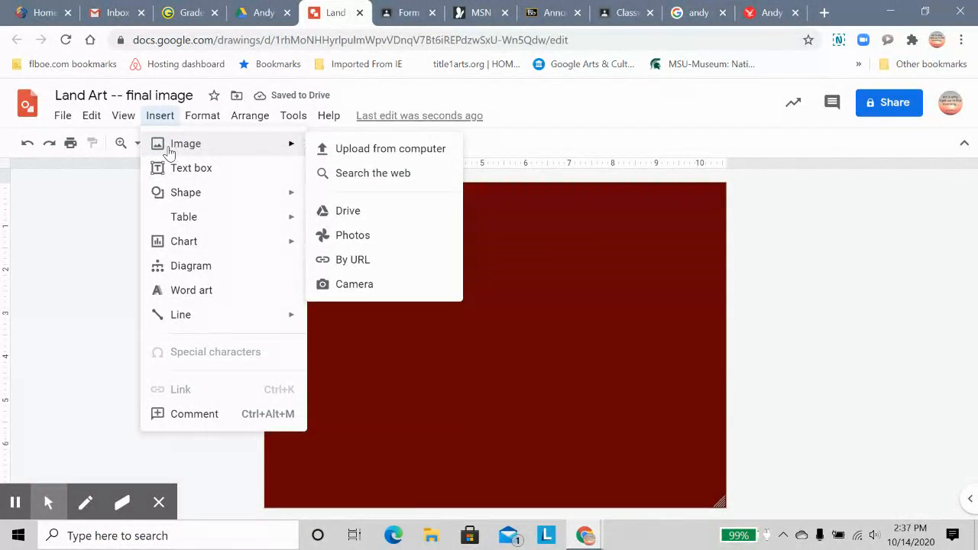
left_click(162, 120)
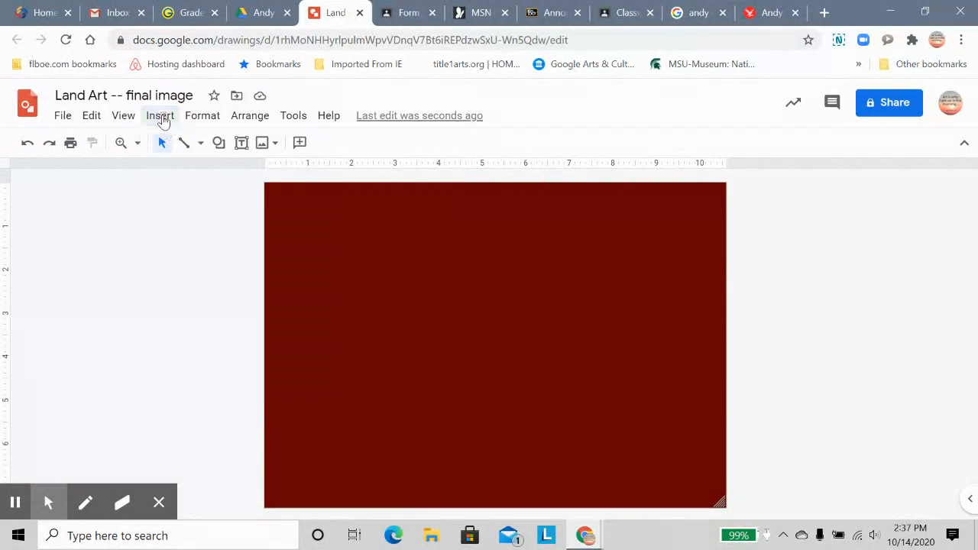
left_click(161, 117)
mouse_move(174, 144)
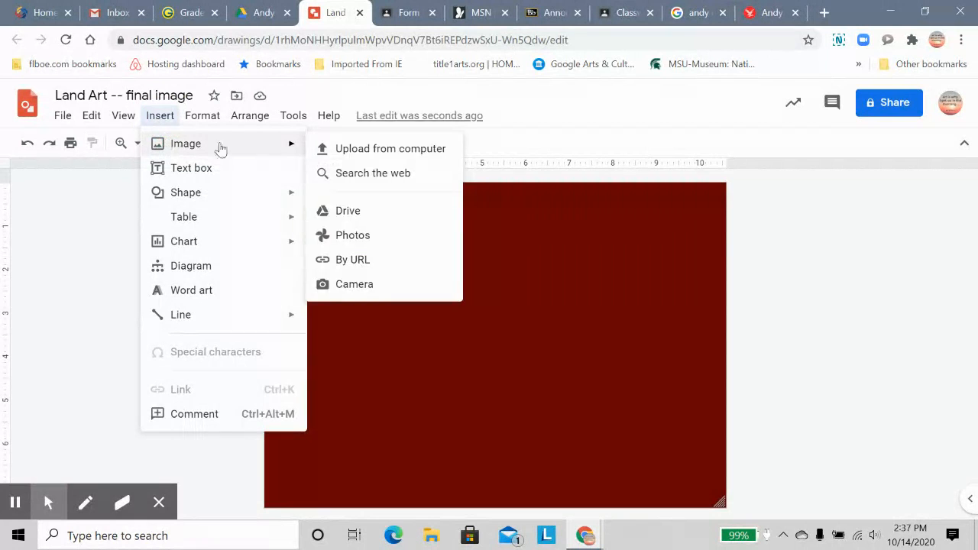
left_click(348, 213)
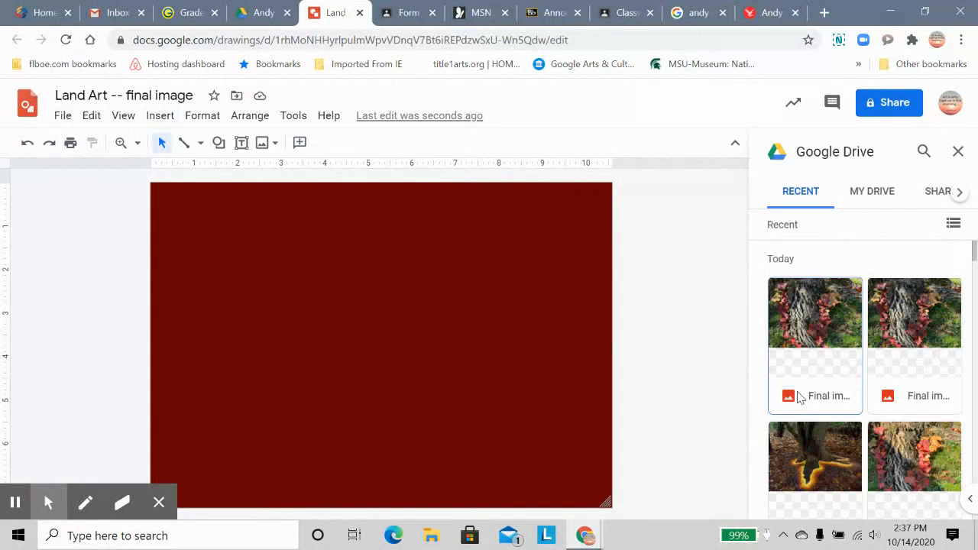
left_click(812, 475)
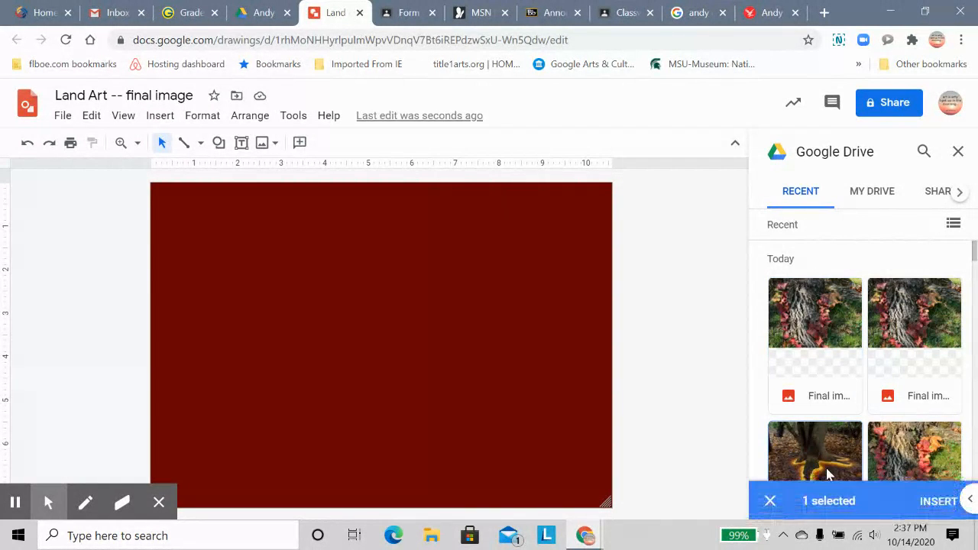
left_click(943, 508)
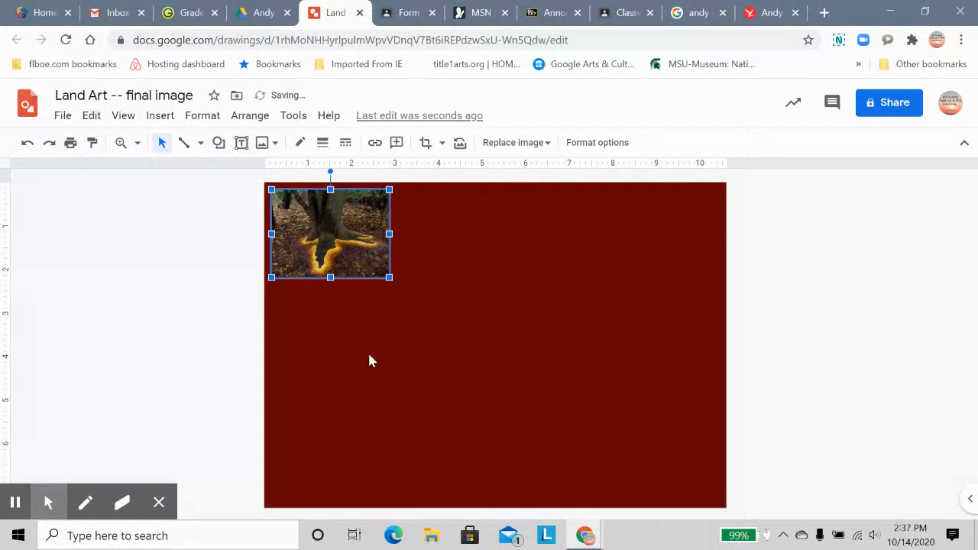
Move the tree-root picture to the middle of the canvas's left half and enlarge it to about 5 inches wide.
left_click_drag(338, 256, 338, 330)
left_click_drag(389, 265, 459, 248)
left_click_drag(392, 295, 400, 338)
left_click_drag(456, 390, 482, 424)
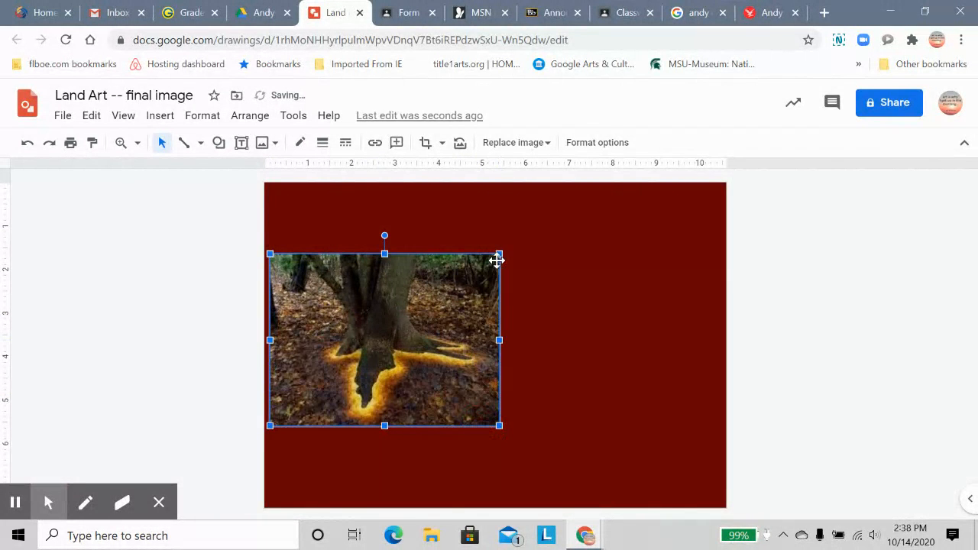
left_click_drag(500, 256, 486, 265)
left_click(587, 332)
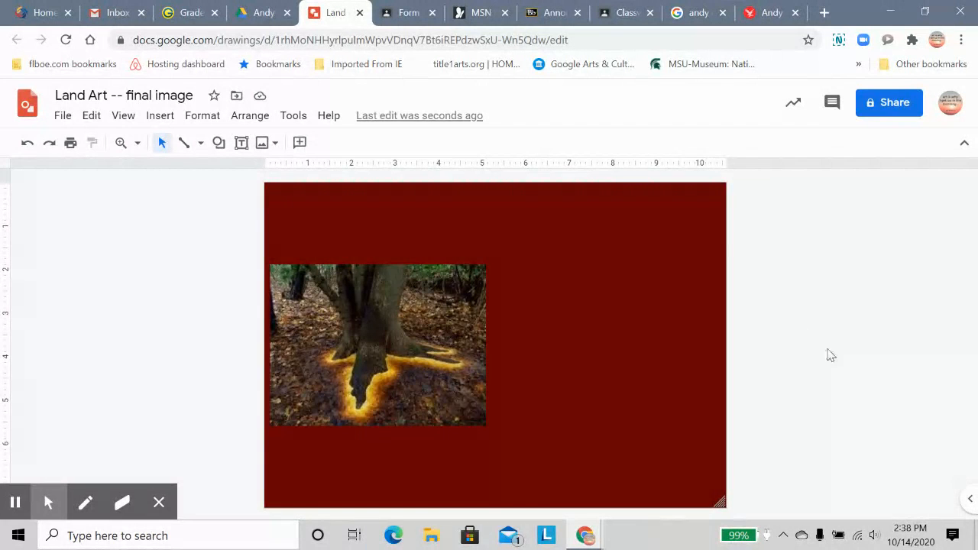
Insert the "Final image" leaf photo from Google Drive and fit it right of the tree-root picture, about 5.2 inches wide.
left_click(212, 121)
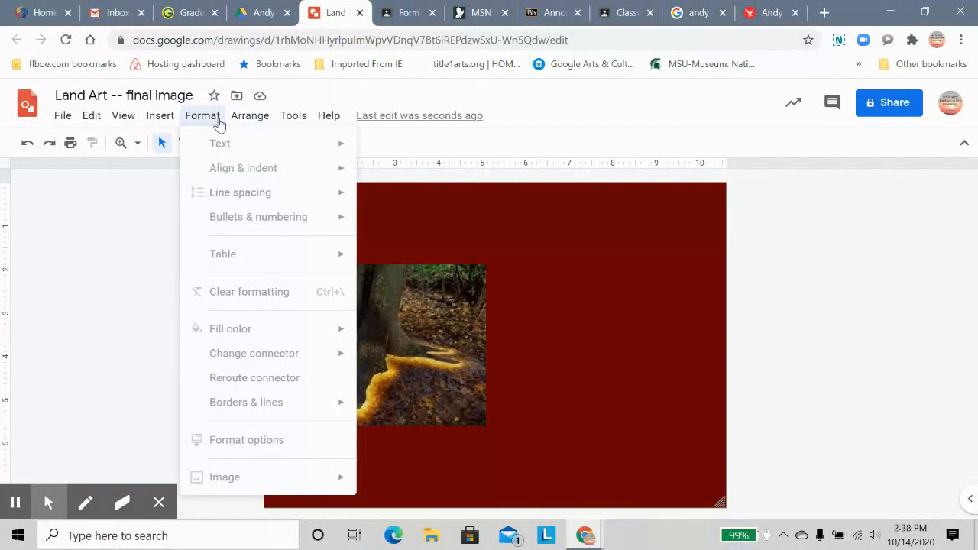
mouse_move(159, 119)
mouse_move(169, 148)
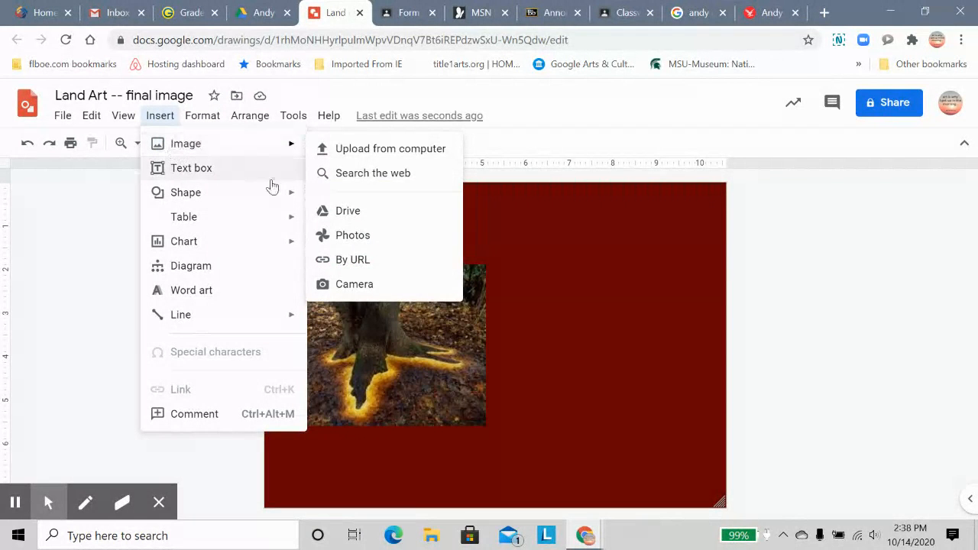
left_click(337, 211)
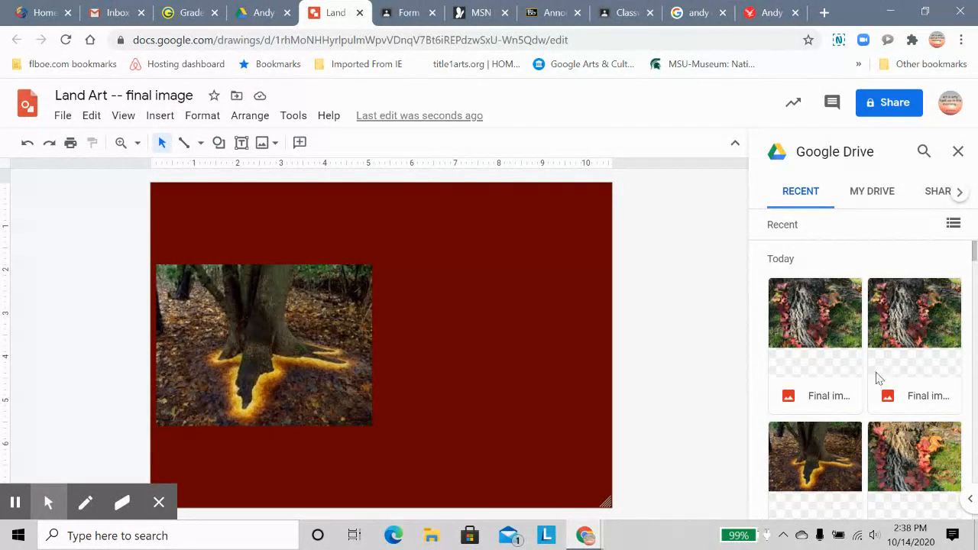
left_click(840, 396)
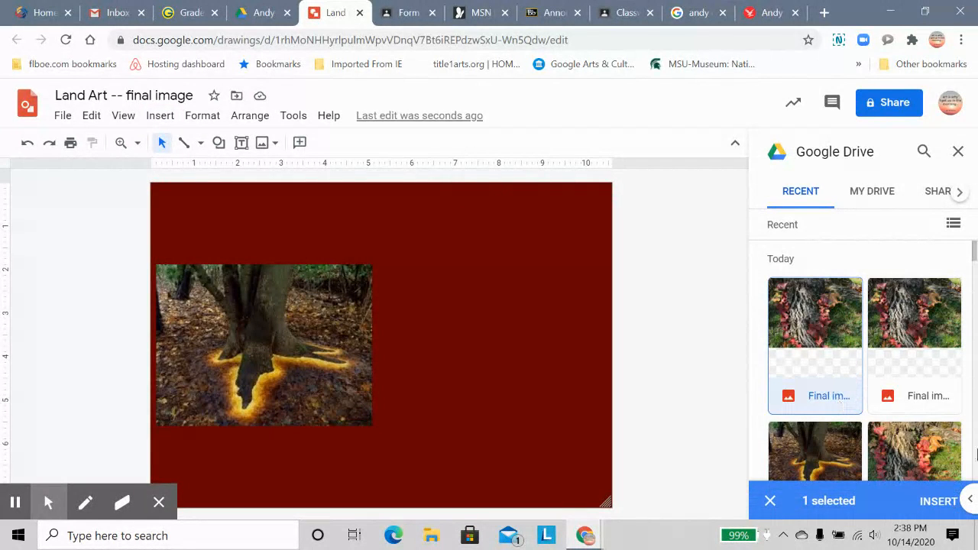
left_click(936, 502)
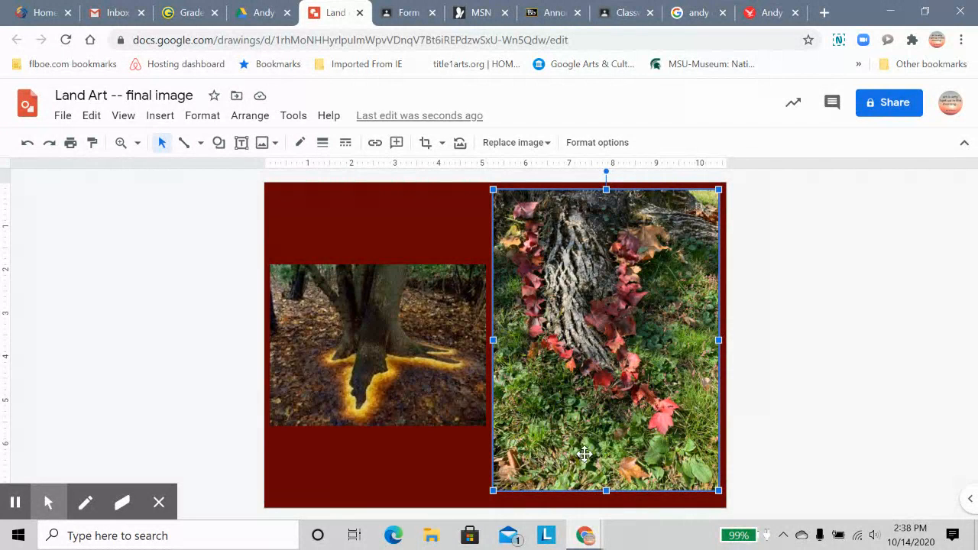
left_click(426, 486)
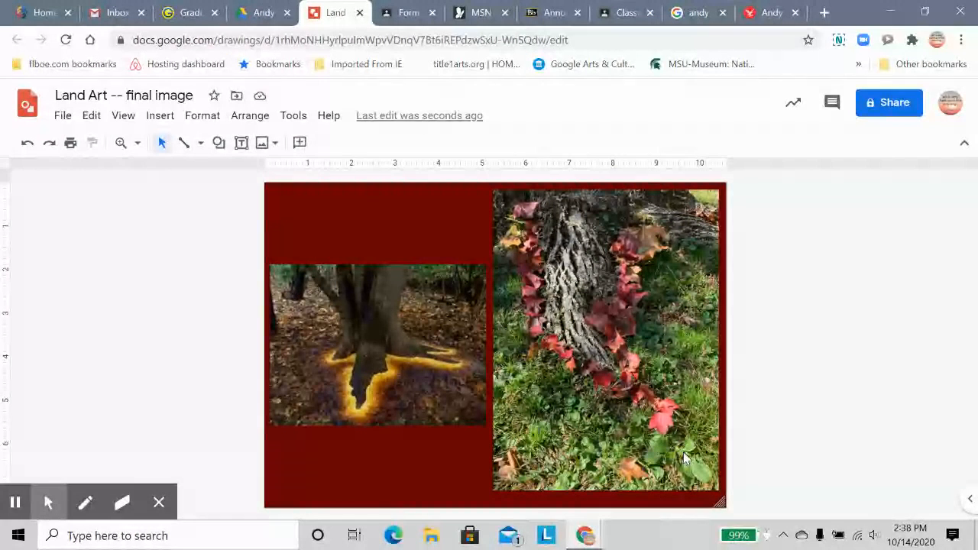